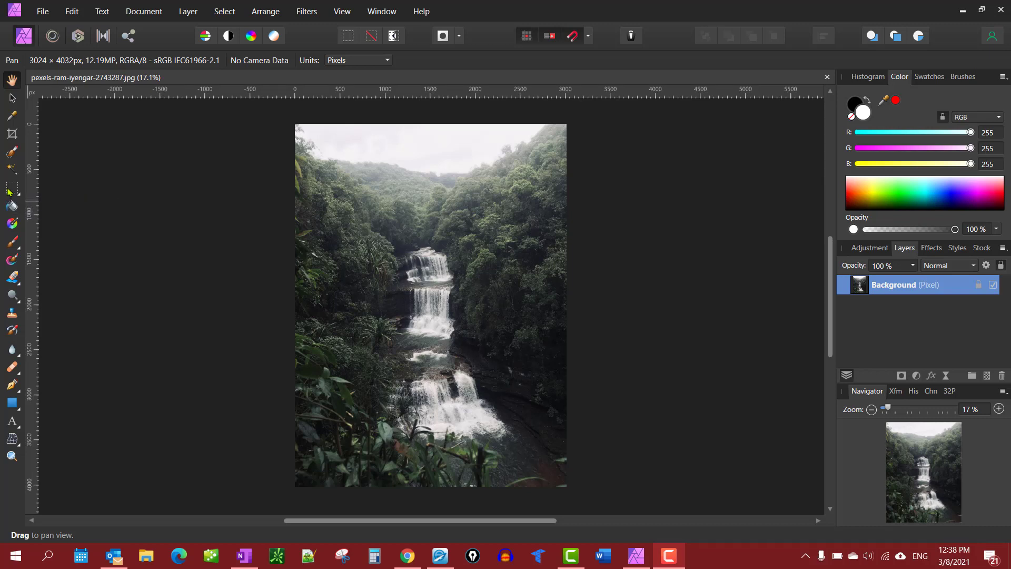
- Delete a rectangular bottom strip of the waterfall photo to transparency, then deselect
click(10, 192)
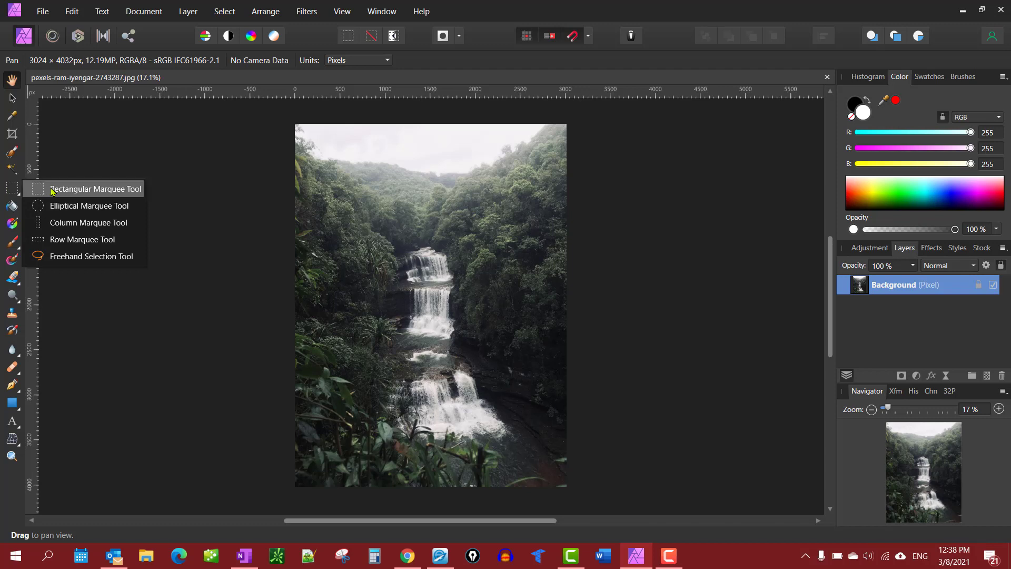
click(51, 191)
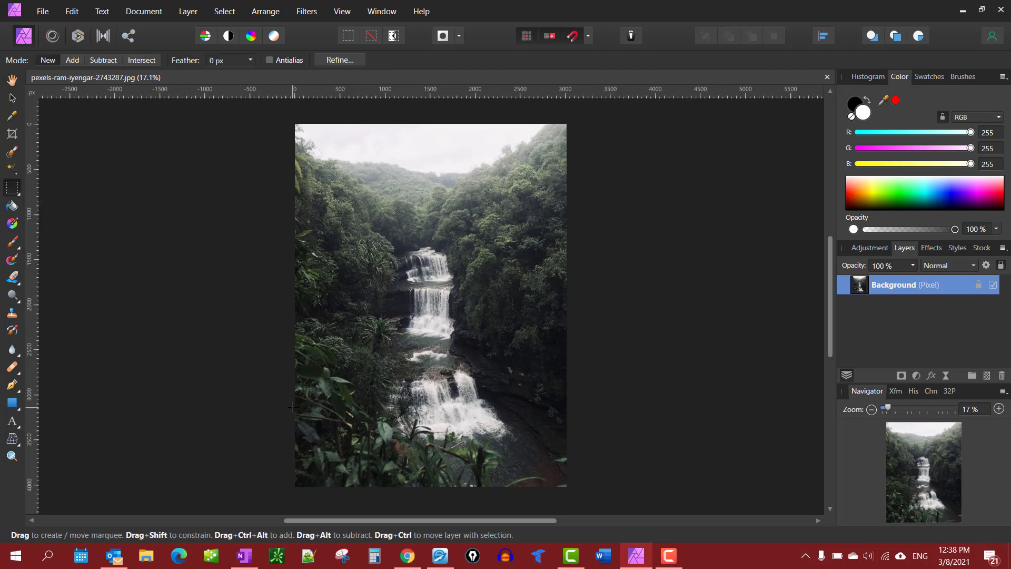
drag(293, 407, 658, 469)
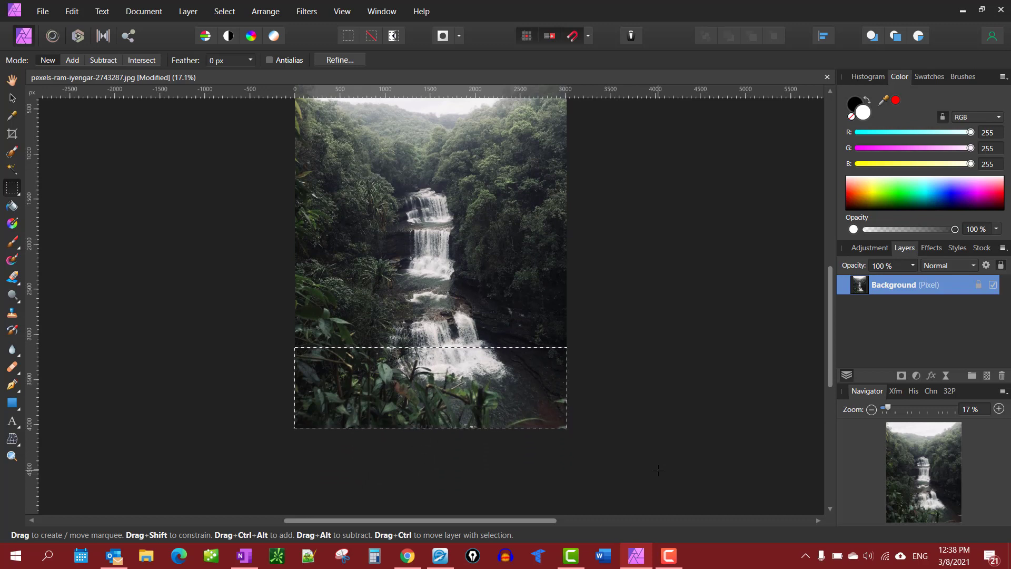
key(Delete)
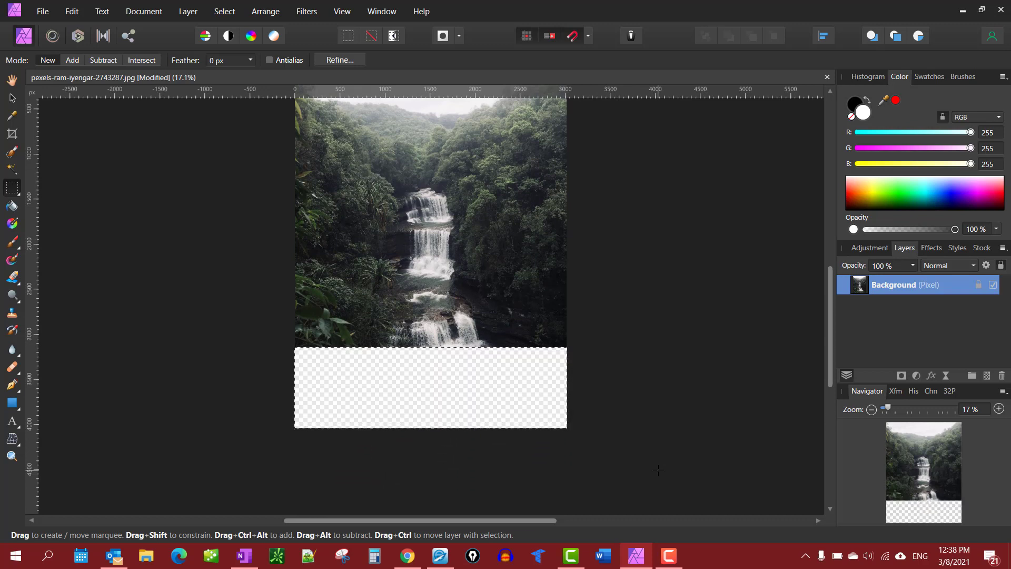
click(216, 12)
click(237, 34)
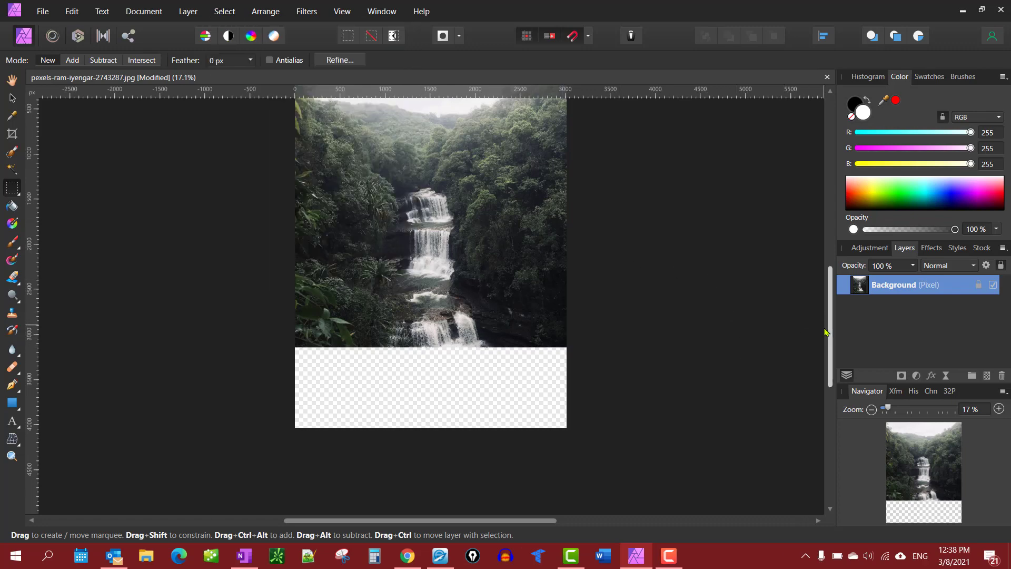
drag(829, 335, 829, 292)
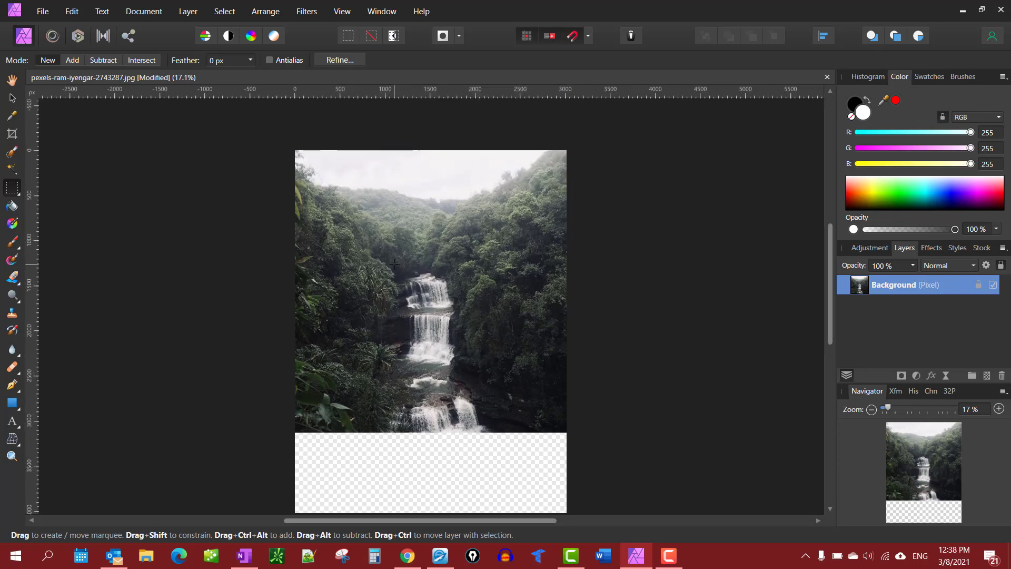
- Duplicate a tall rectangle around the waterfall onto a new pixel layer with Ctrl+J, then deselect
drag(410, 326, 479, 431)
key(ctrl+j)
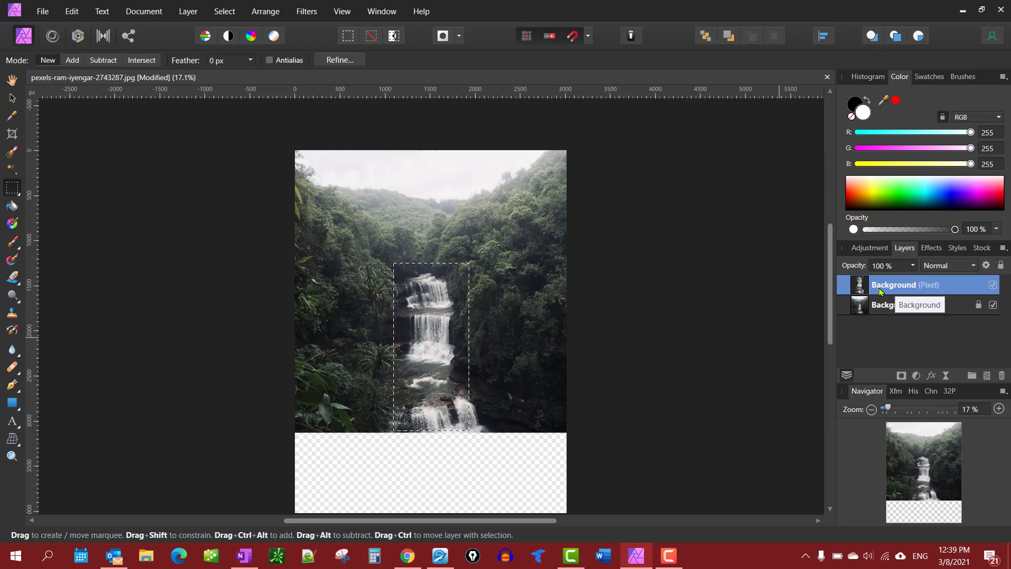
click(224, 11)
click(228, 37)
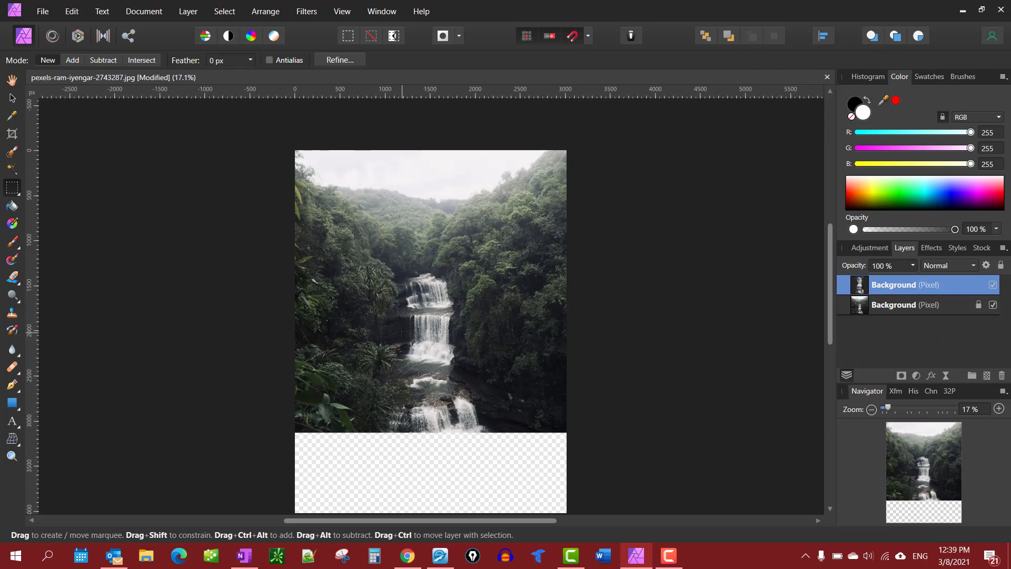
- Drag the waterfall copy rightward with the Move Tool, then deselect the layer
click(12, 97)
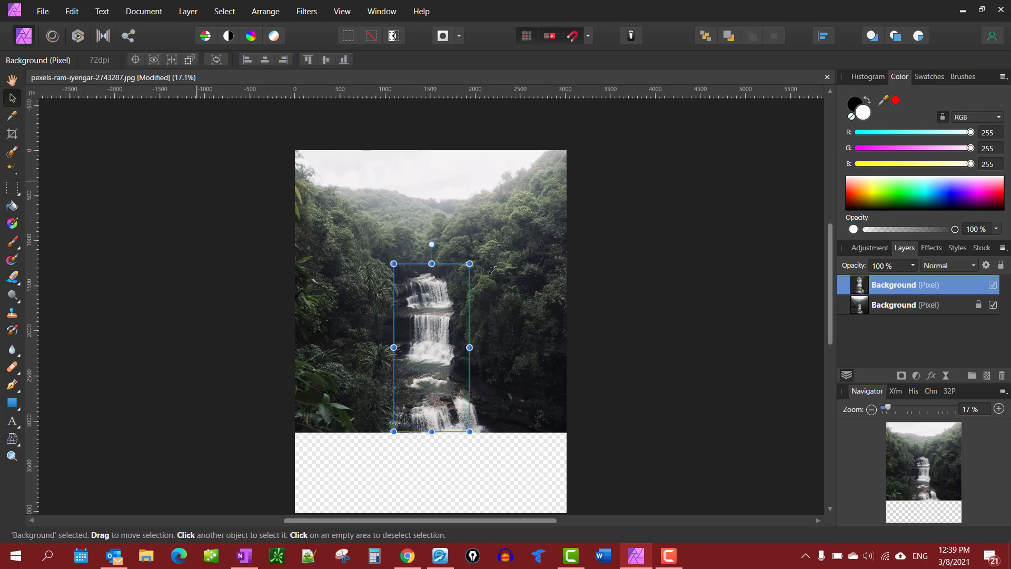
drag(422, 314, 500, 312)
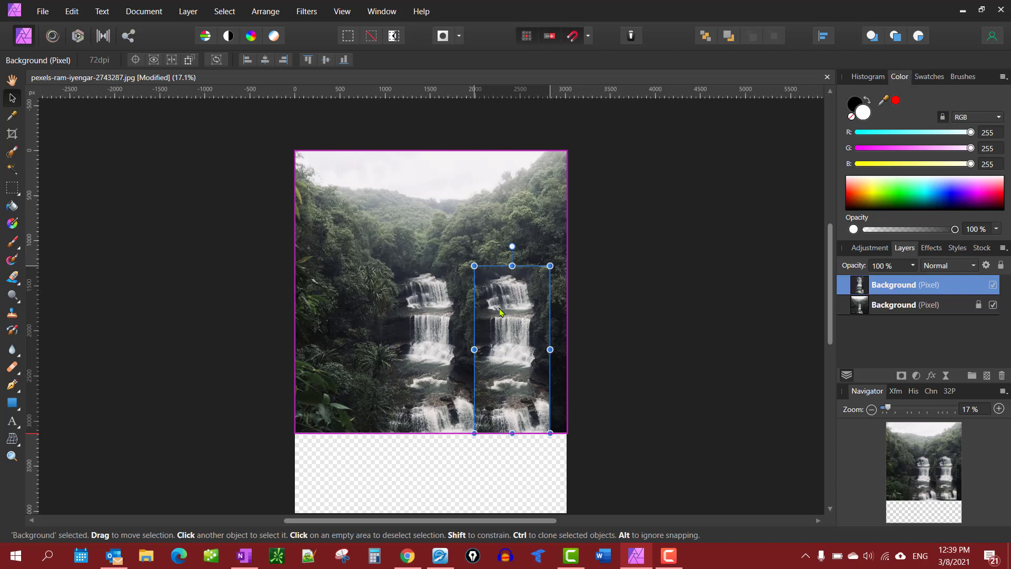
click(643, 232)
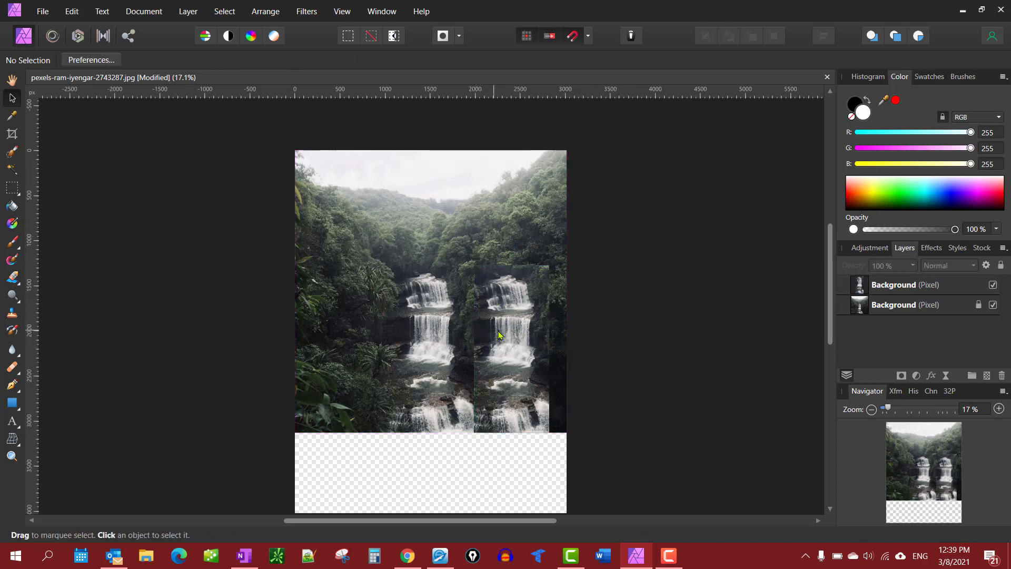
- Drag the waterfall copy back left over the original waterfall, leaving nothing selected
drag(504, 335, 432, 336)
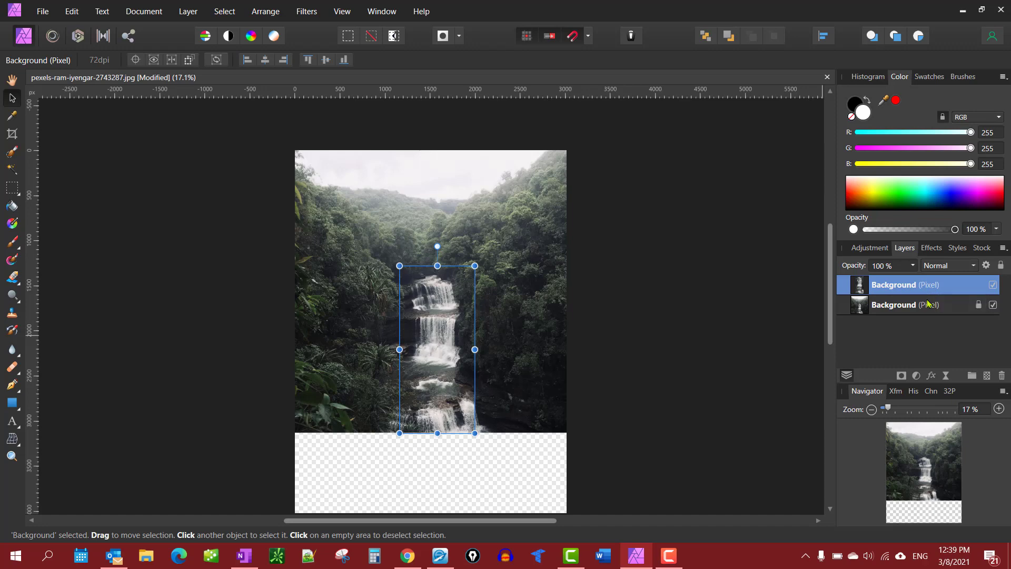
right_click(481, 217)
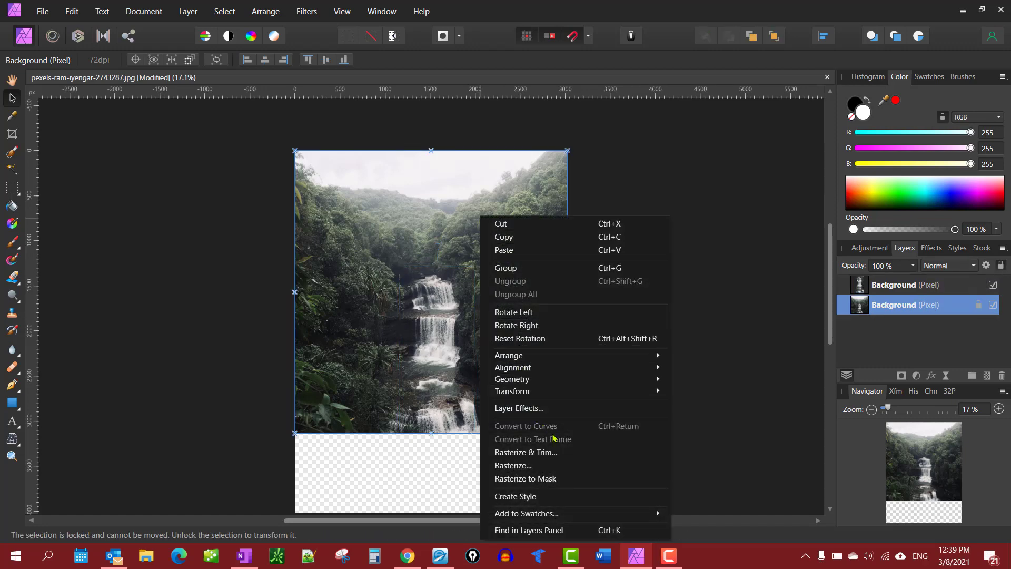
click(751, 174)
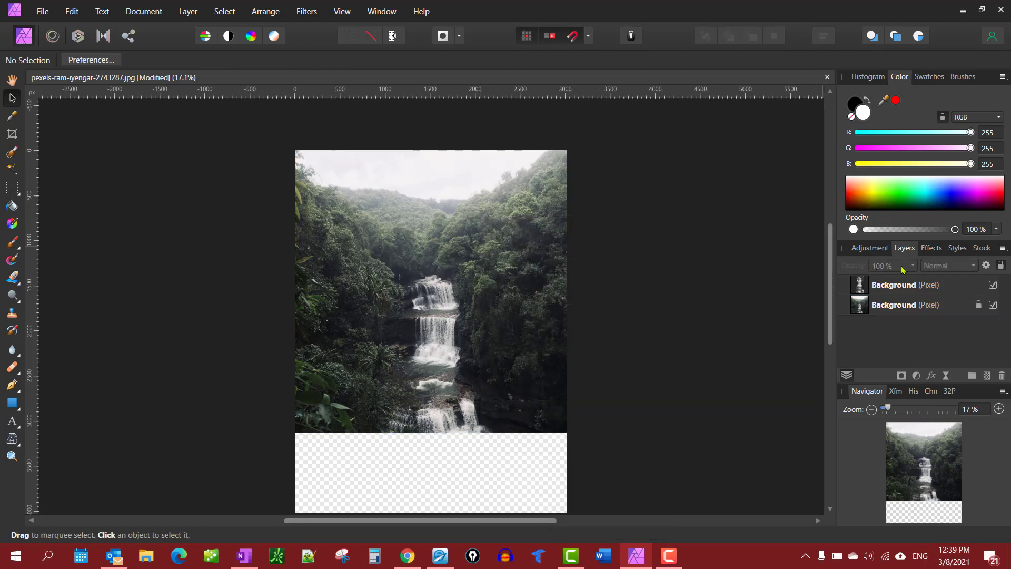